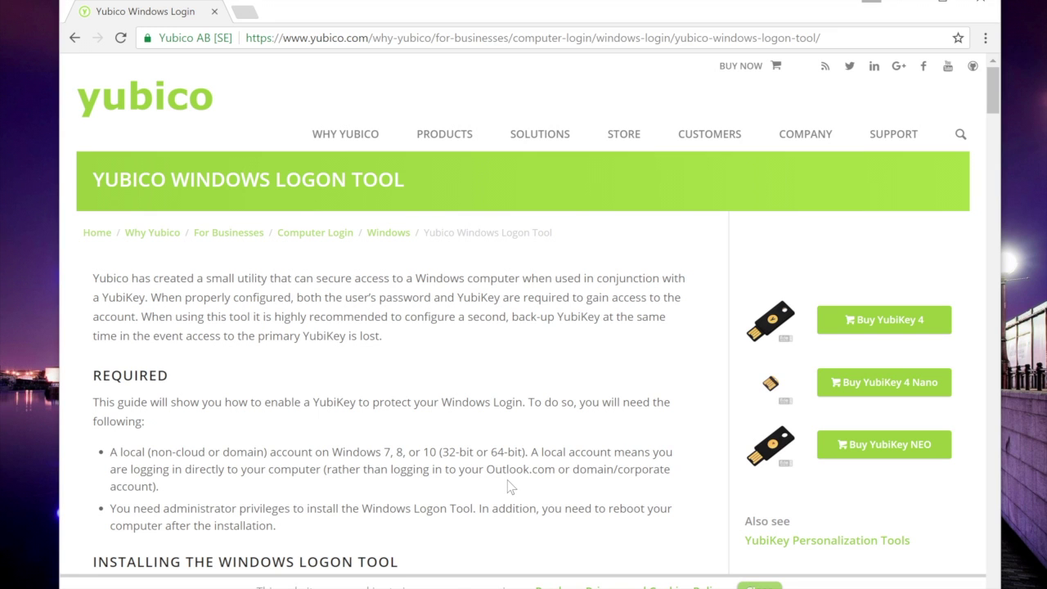
Scroll the Yubico downloads page to Computer Logon Tools and open that download article.
scroll(507, 487, down, 2)
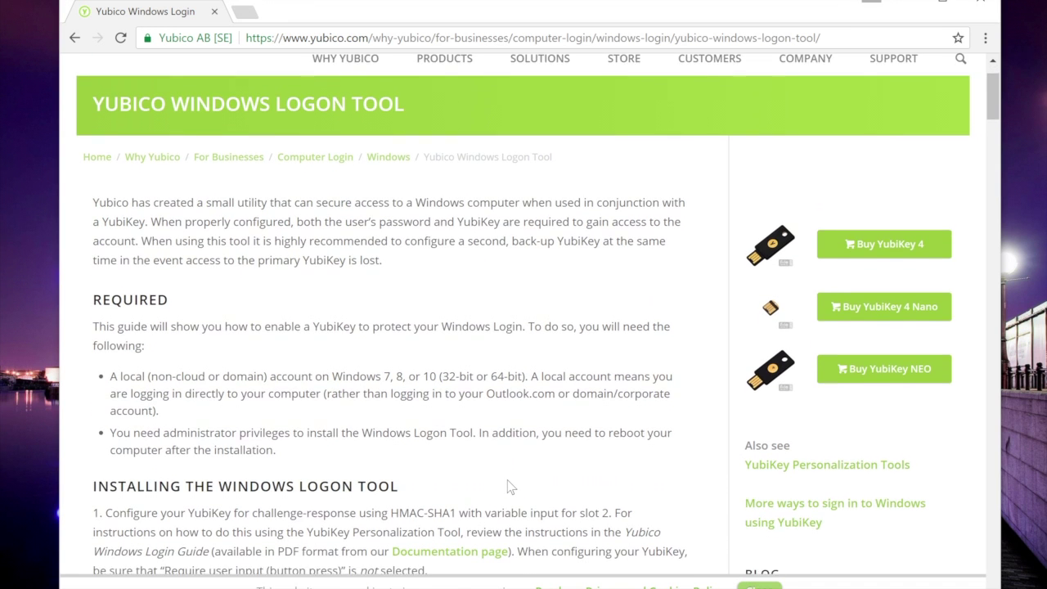
scroll(509, 487, down, 1)
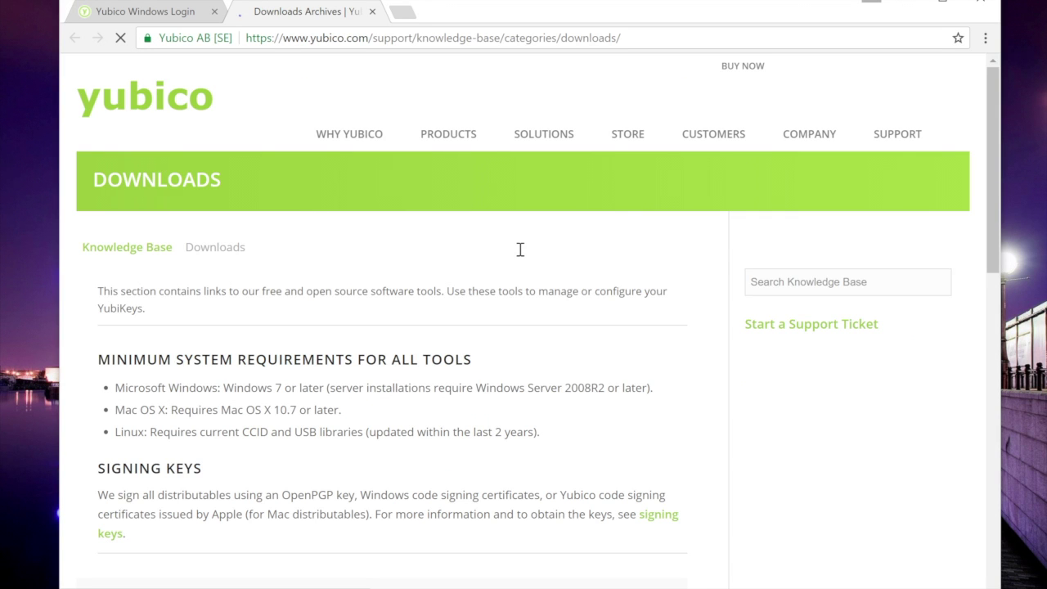
scroll(516, 331, down, 2)
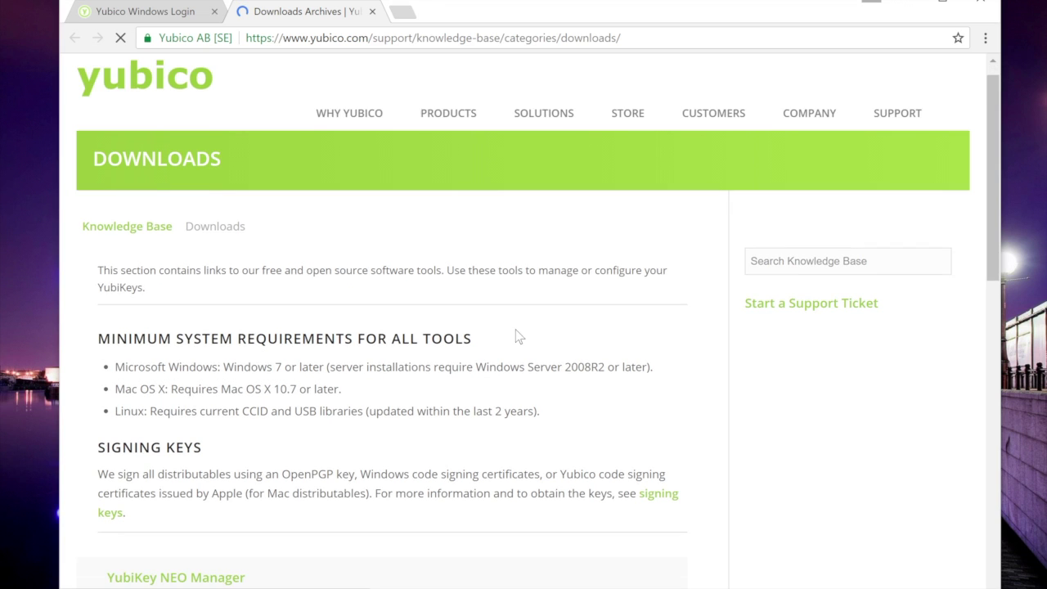
scroll(517, 335, down, 1)
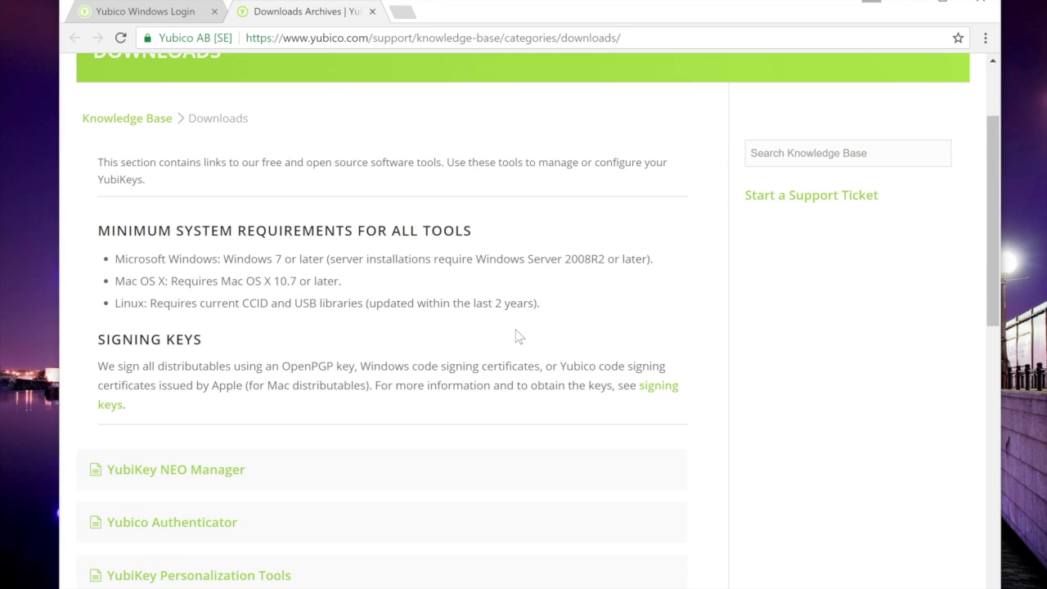
scroll(516, 336, down, 2)
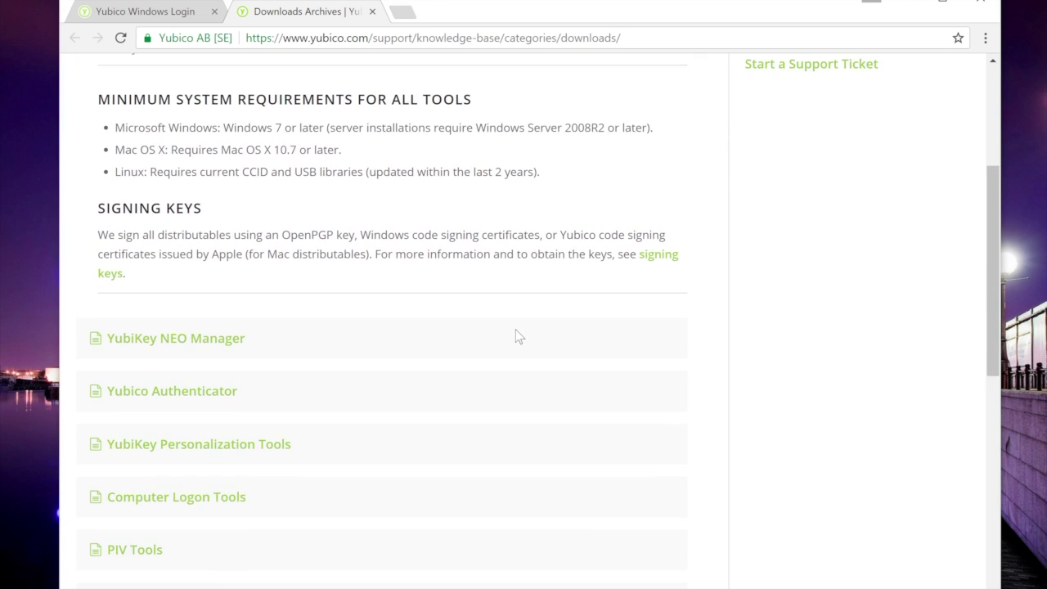
scroll(517, 336, down, 2)
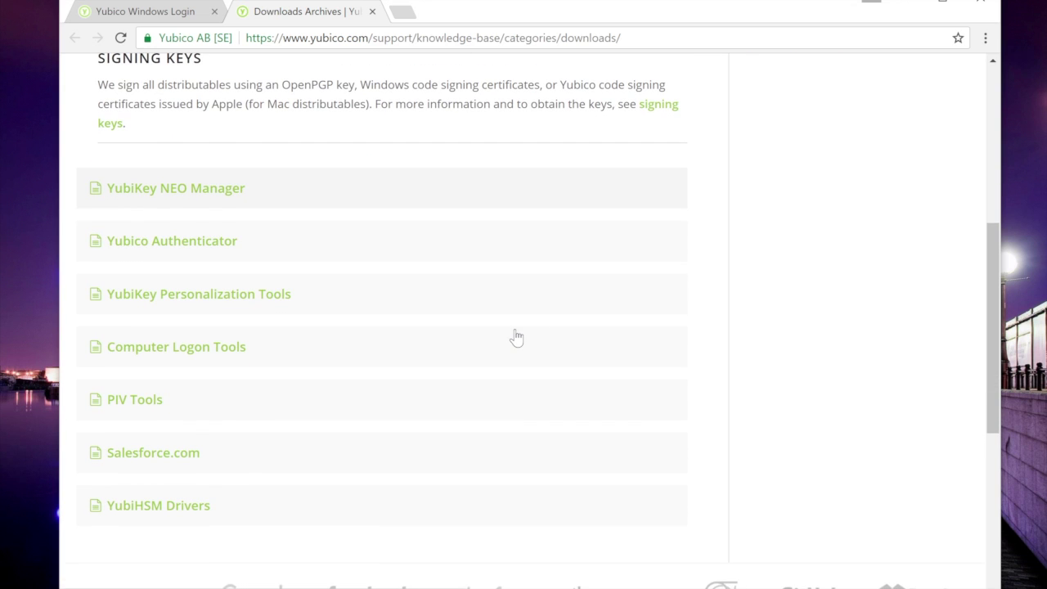
click(286, 353)
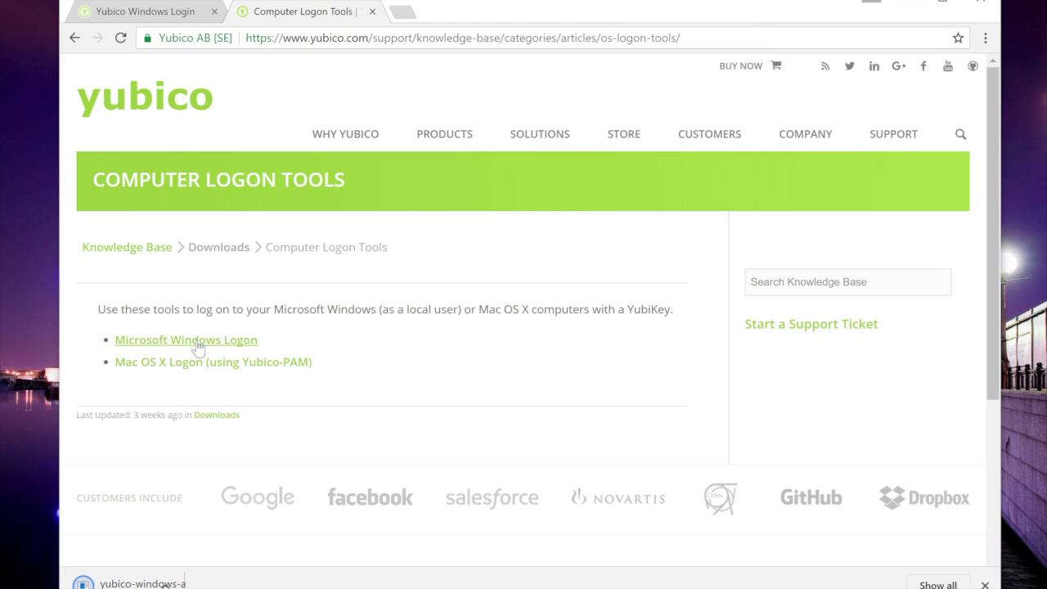
Run the downloaded yubico-windows installer, choose Install and approve the User Account Control prompt.
click(147, 583)
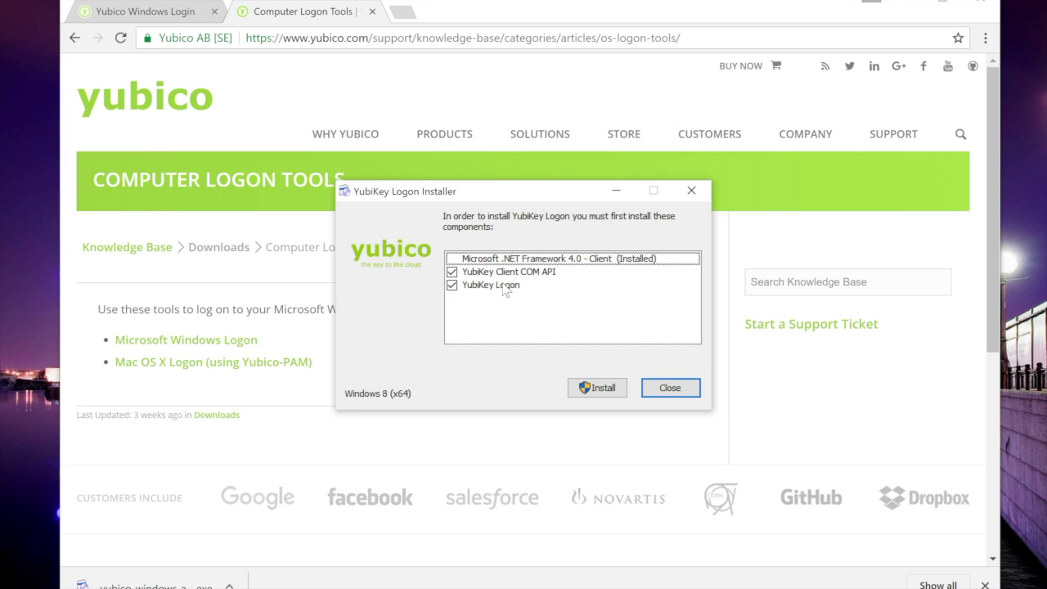
click(596, 387)
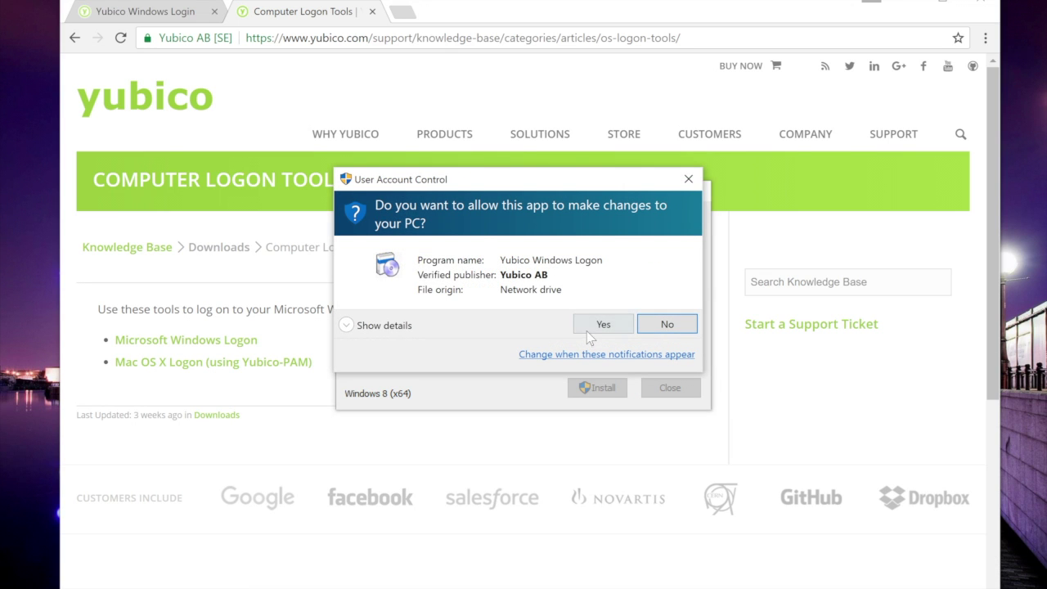
click(588, 325)
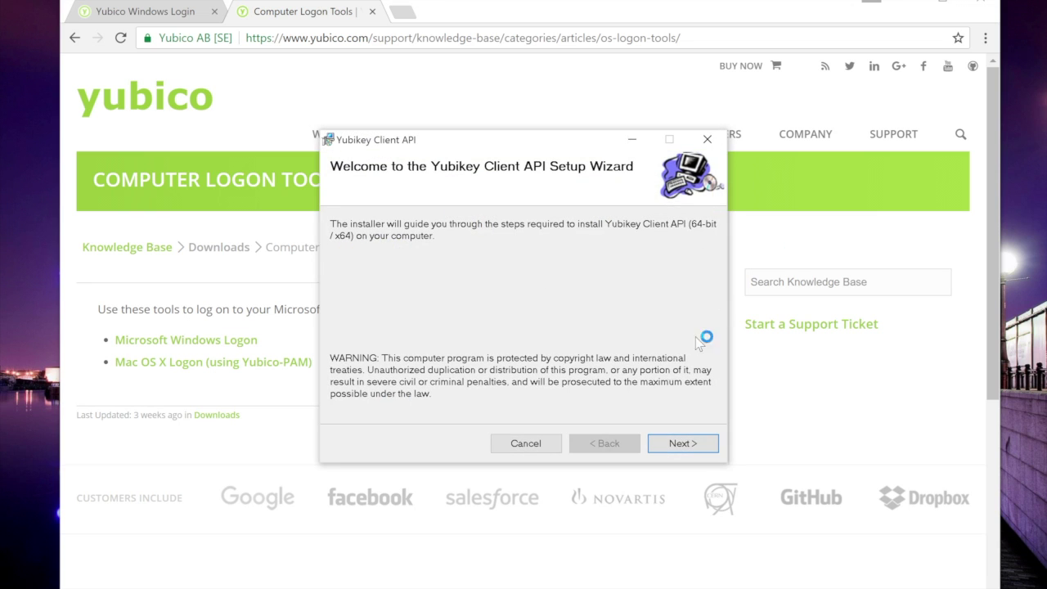
Install the Yubikey Client API for Everyone and close the wizard once installation completes.
click(668, 445)
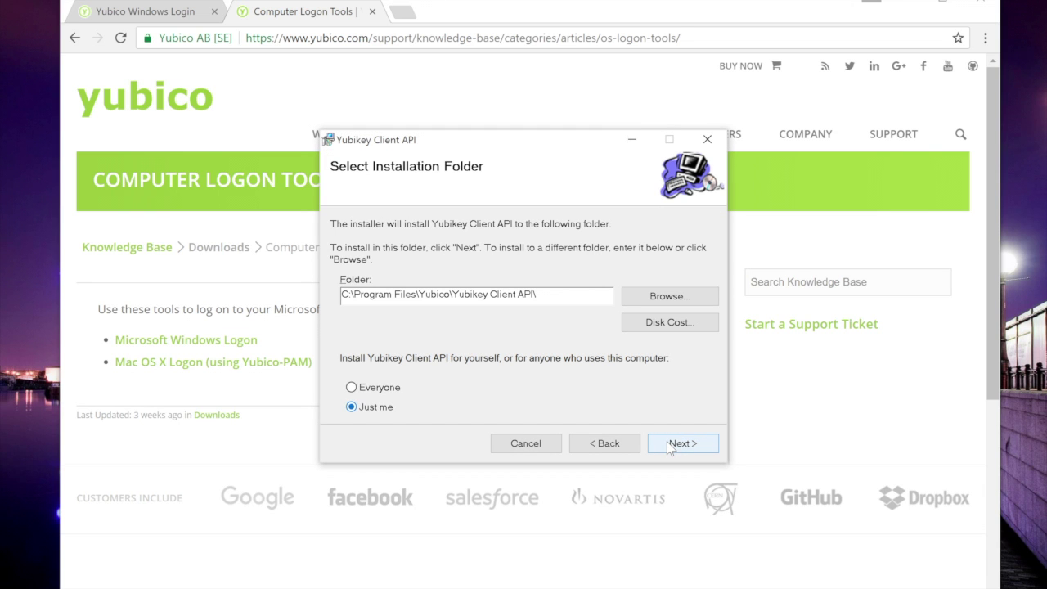
click(366, 390)
click(667, 445)
click(667, 445)
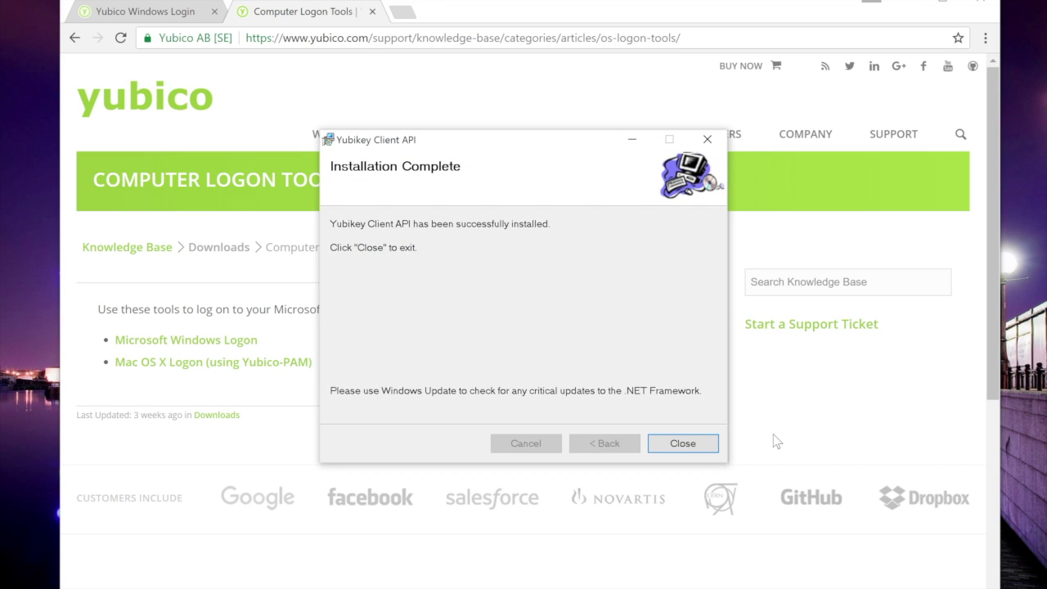
click(683, 444)
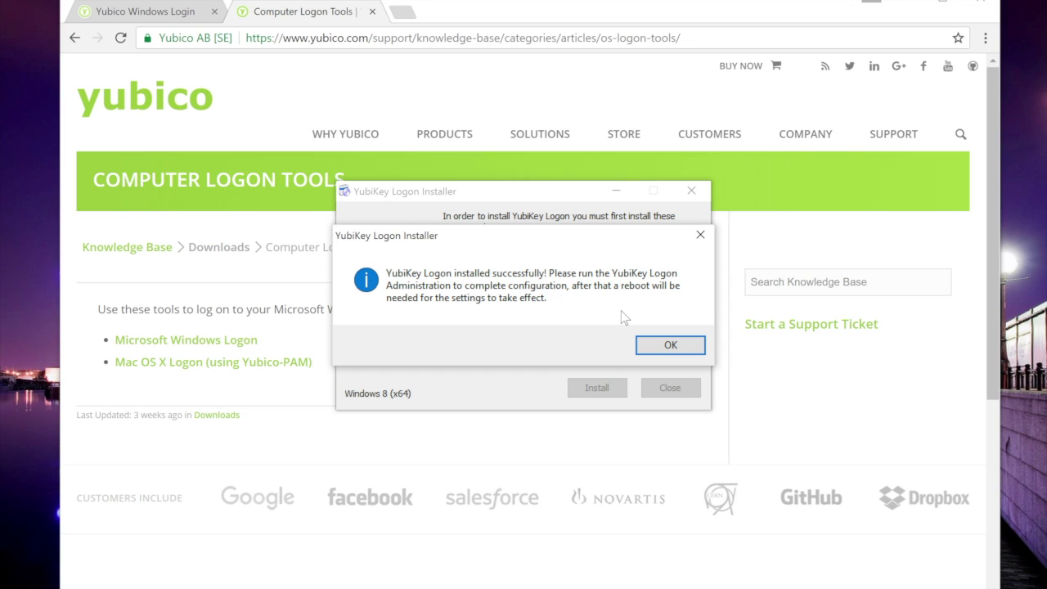
Dismiss the 'YubiKey Logon installed successfully' message with OK.
click(667, 345)
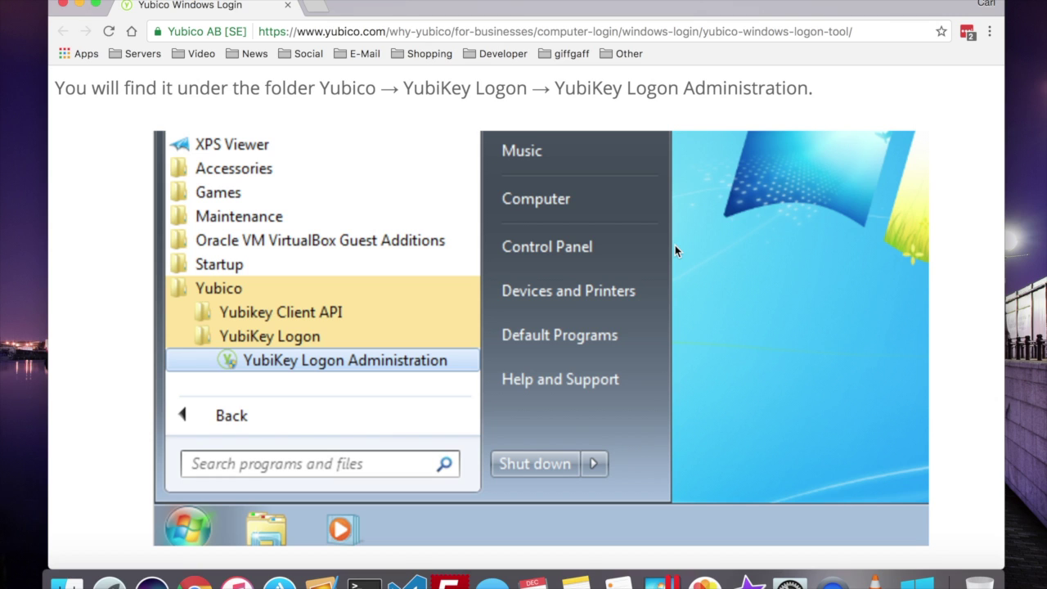
Scroll the guide past the Start menu, User Account Control and 'YubiKey Logon not enabled' screenshots.
scroll(957, 334, down, 1)
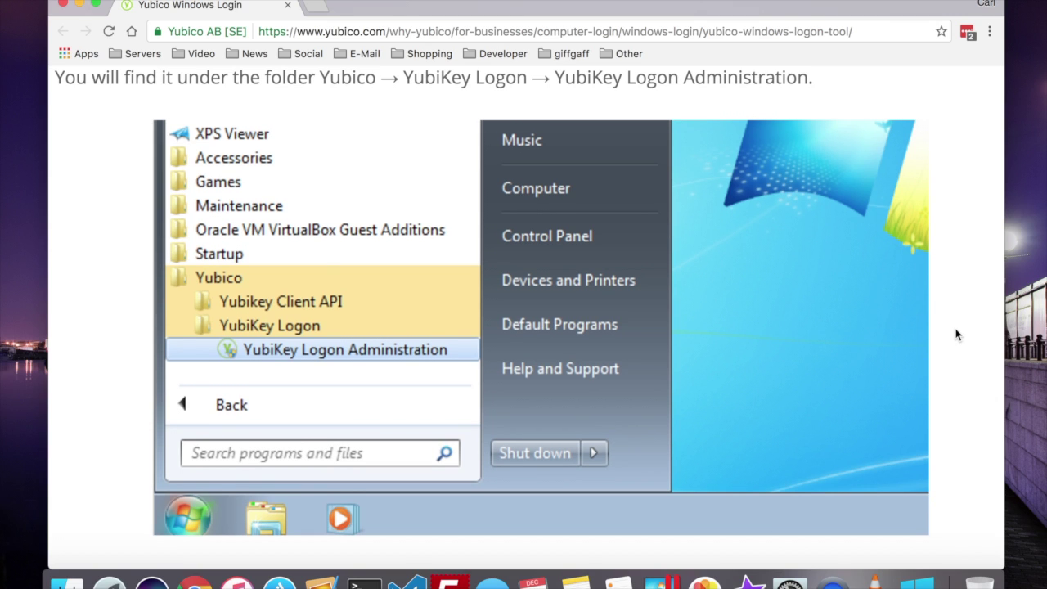
scroll(957, 335, down, 8)
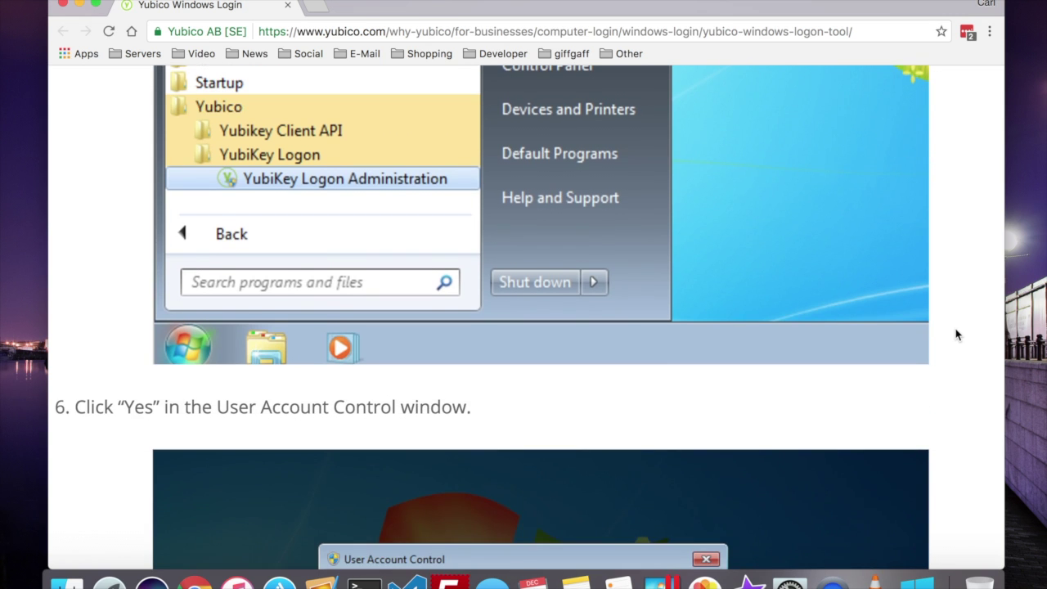
scroll(956, 334, down, 7)
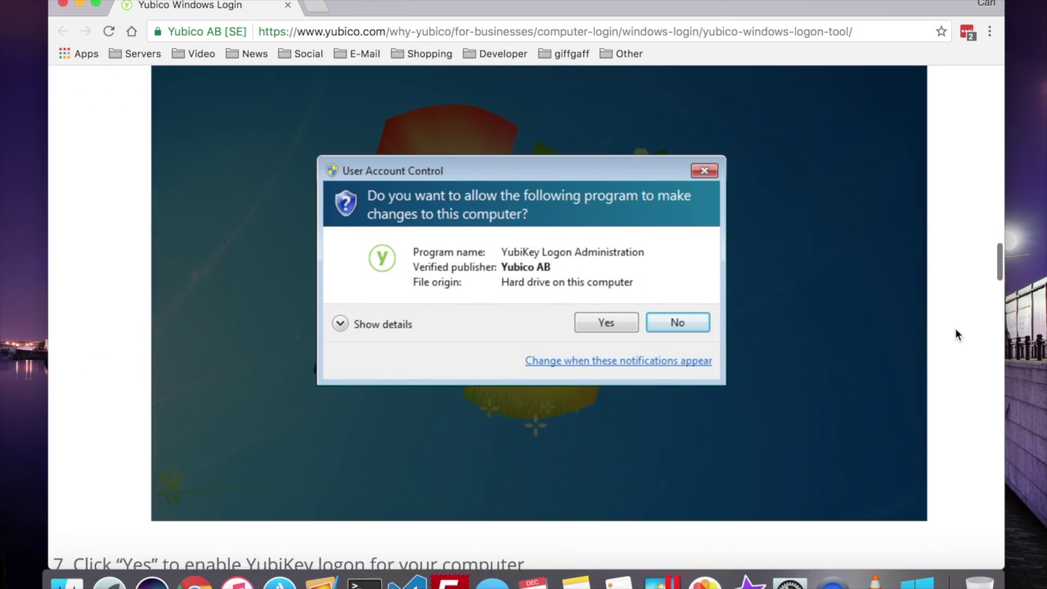
scroll(956, 335, down, 12)
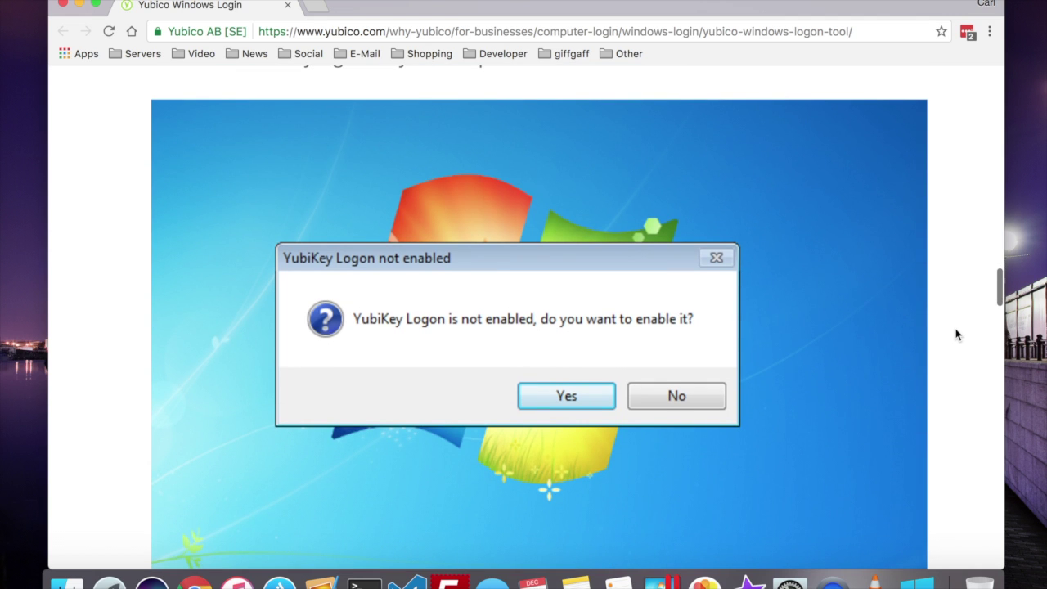
scroll(956, 335, down, 14)
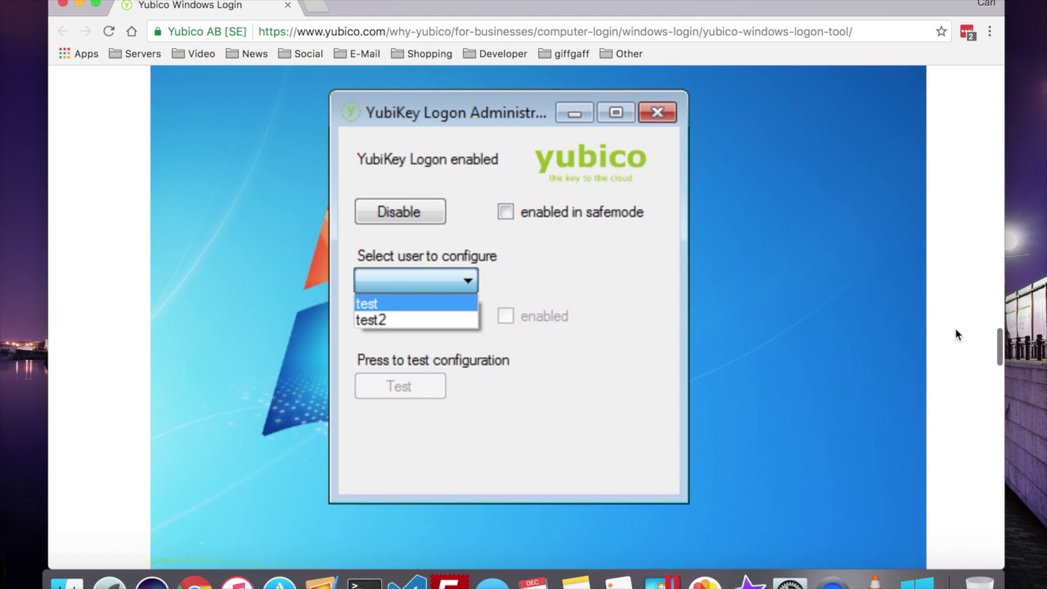
Scroll the guide through steps 10–13: user selection, the Success prompt and the Test OK dialog.
scroll(956, 335, down, 11)
scroll(956, 335, down, 9)
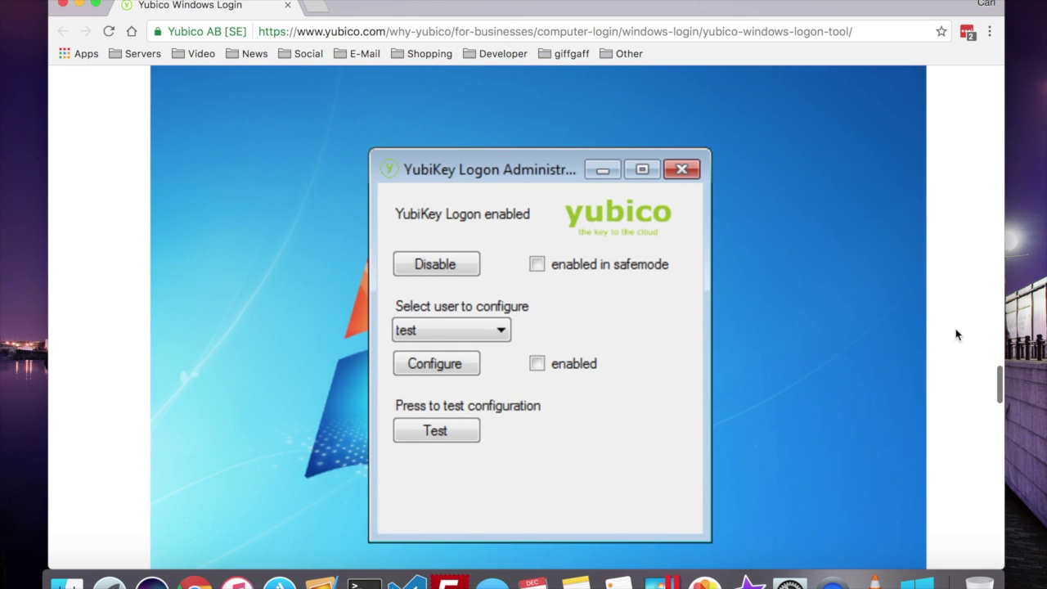
scroll(956, 334, down, 7)
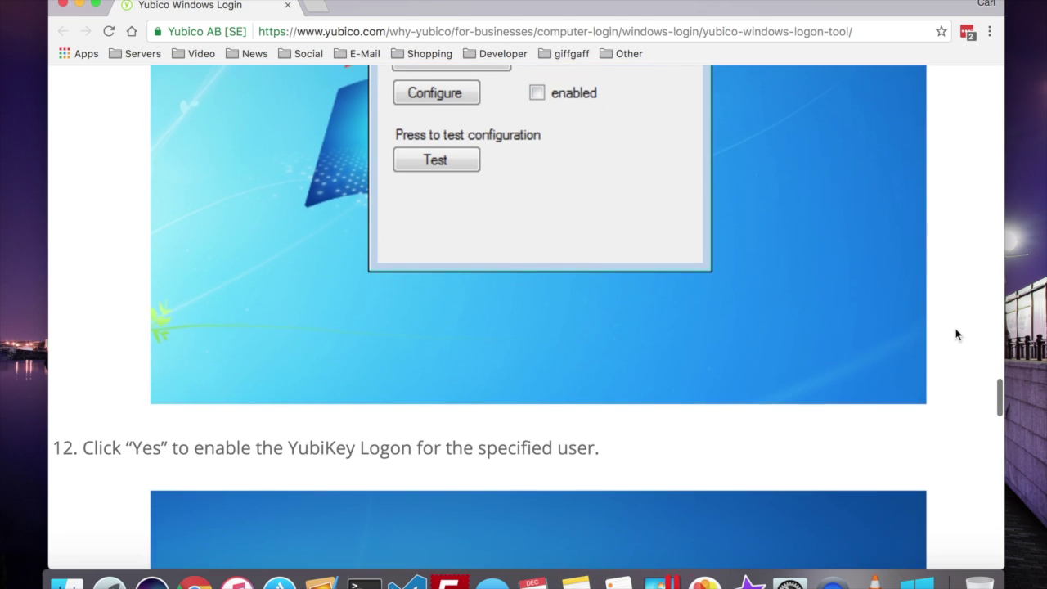
scroll(956, 335, down, 10)
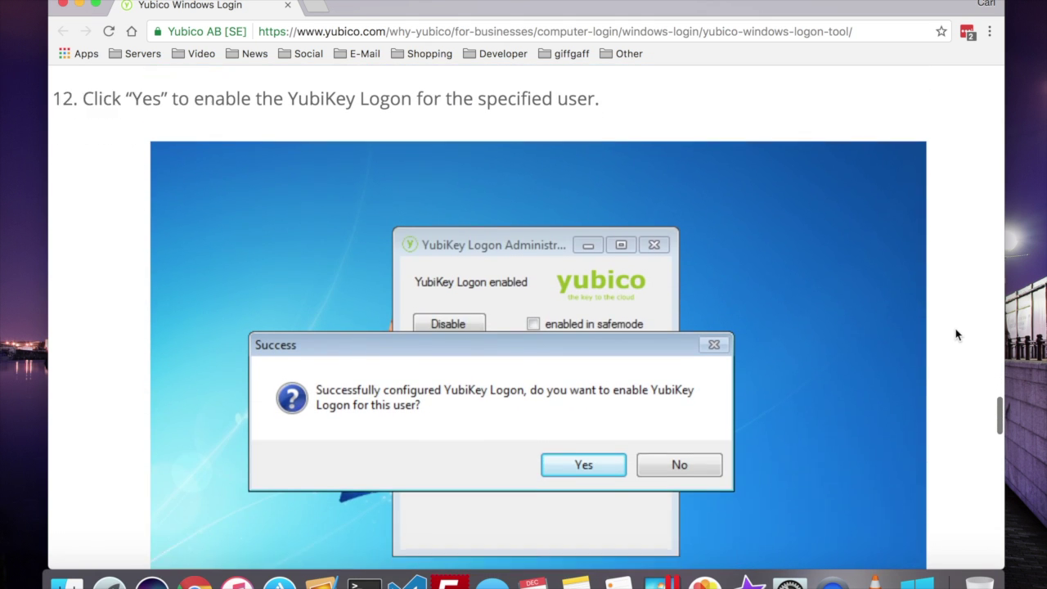
scroll(957, 335, down, 1)
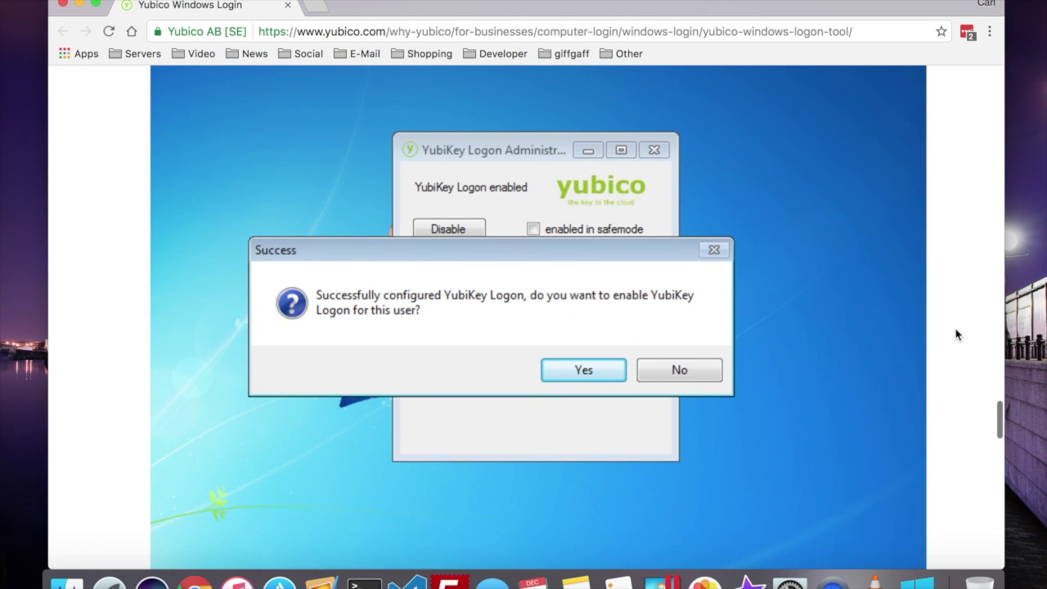
scroll(956, 334, down, 10)
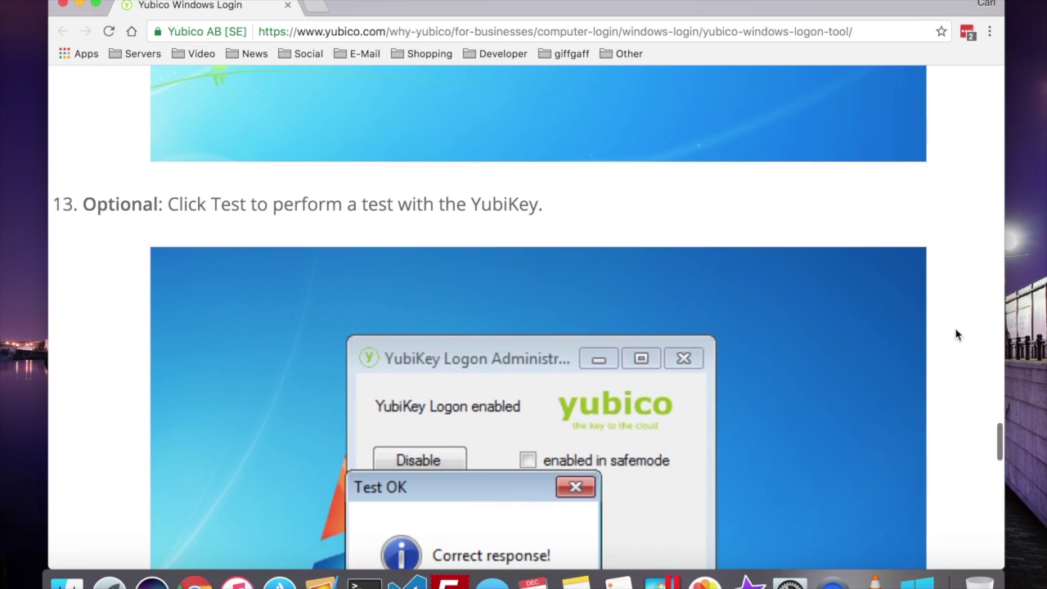
scroll(957, 334, down, 4)
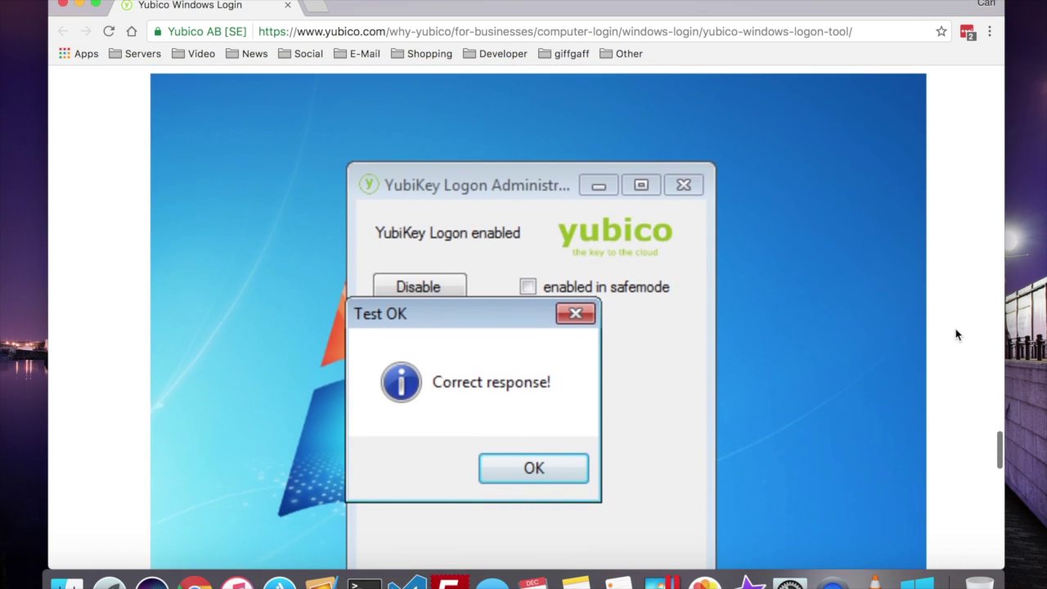
scroll(957, 335, down, 2)
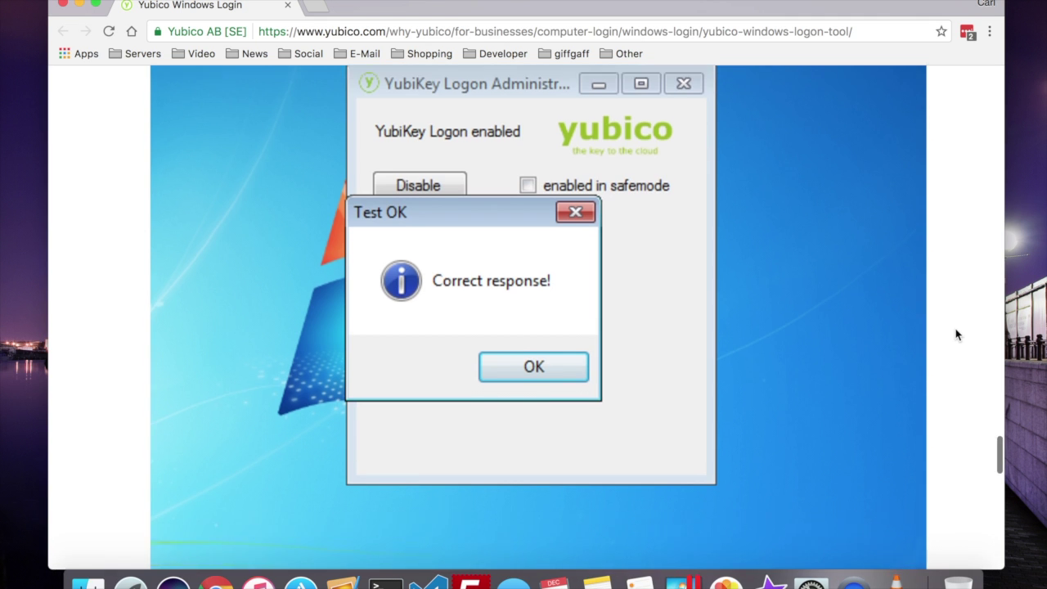
scroll(957, 335, down, 8)
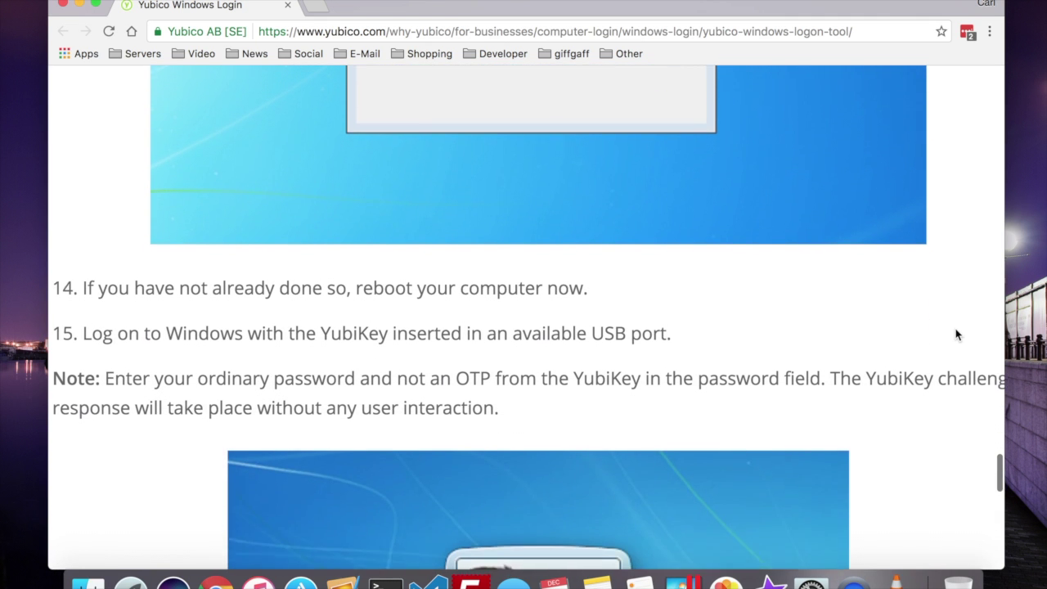
Scroll to guide steps 14 and 15 and the Windows logon screenshot.
scroll(957, 335, down, 4)
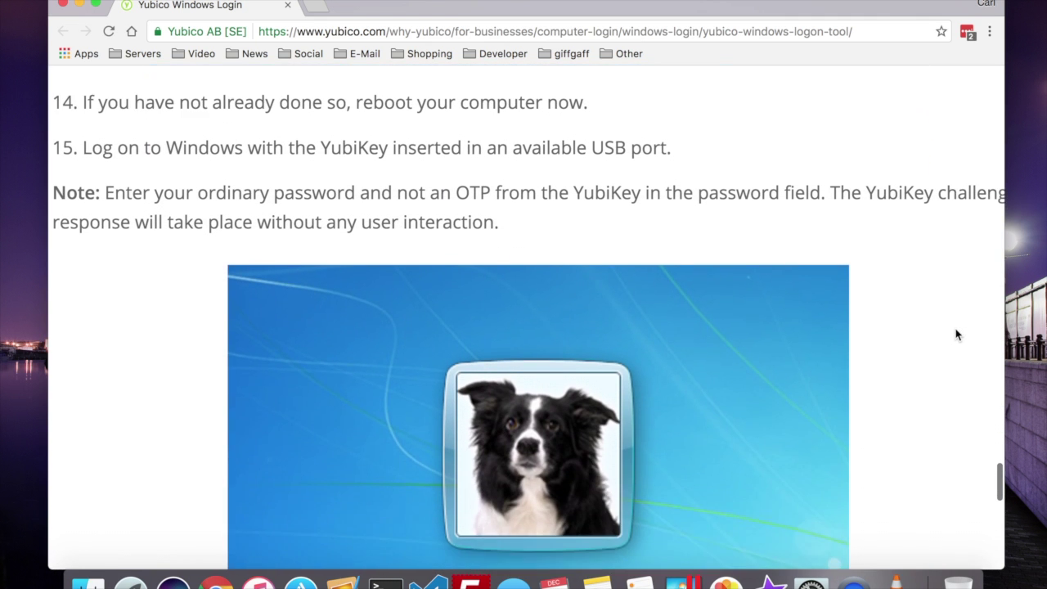
scroll(957, 334, down, 4)
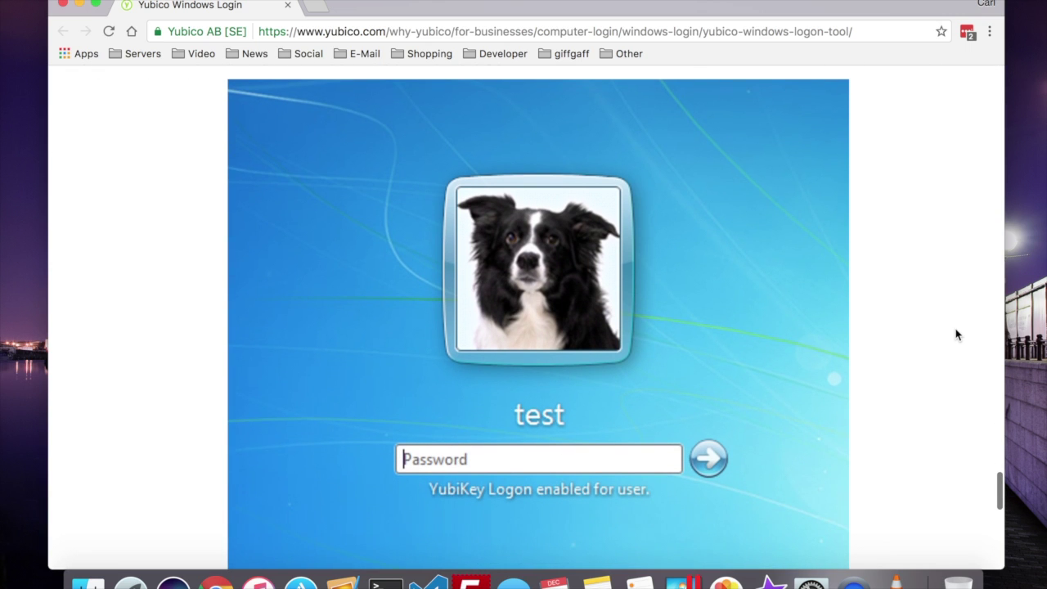